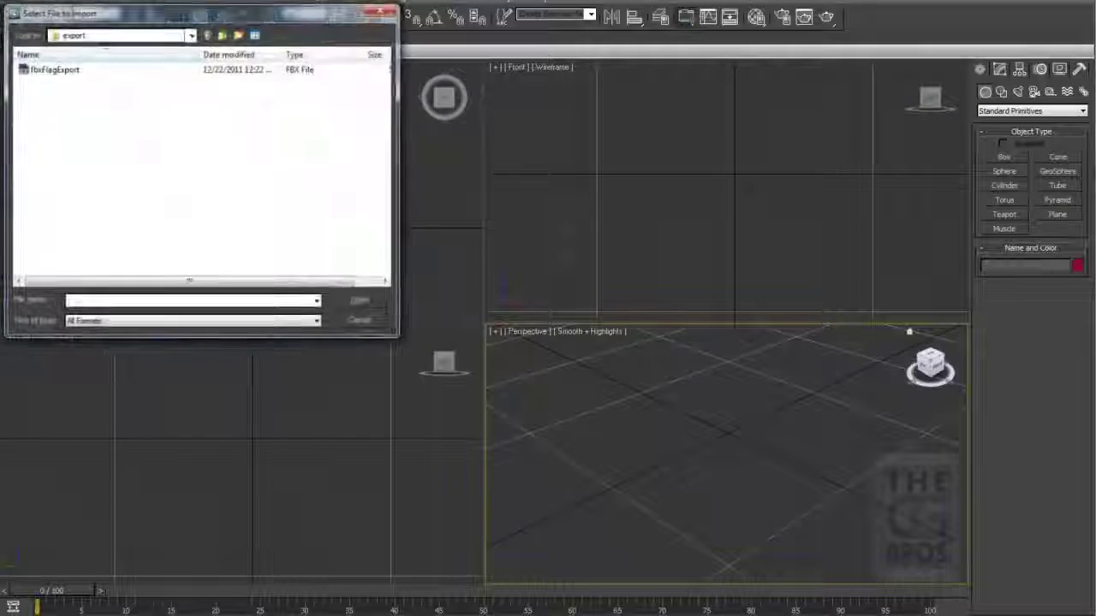
Import the fbxFlagExport FBX file from the export folder with the default import settings.
{"action": "left_click", "coordinate": [57, 70]}
{"action": "key", "text": "Return"}
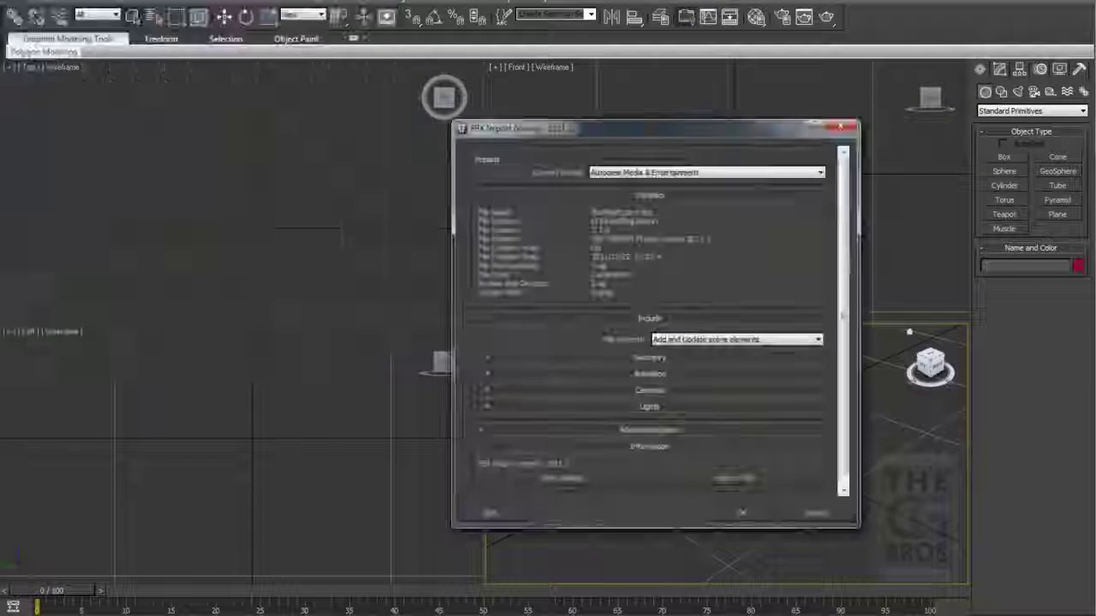
{"action": "key", "text": "Return"}
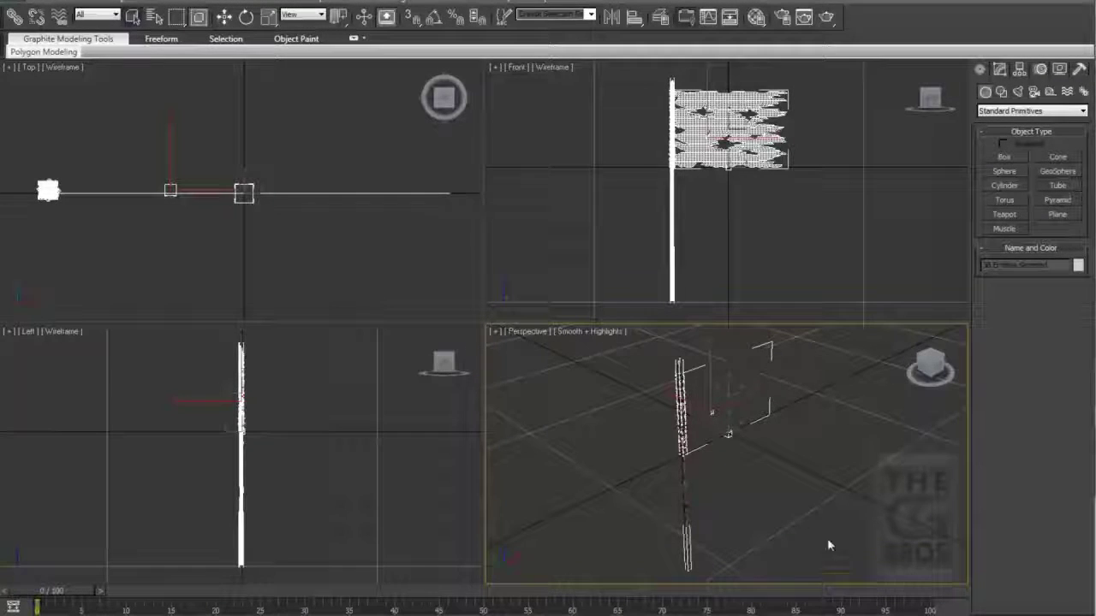
Add a Point Cache modifier to the imported flag mesh in the enlarged Perspective view.
{"action": "left_click", "coordinate": [751, 445]}
{"action": "left_click", "coordinate": [733, 391]}
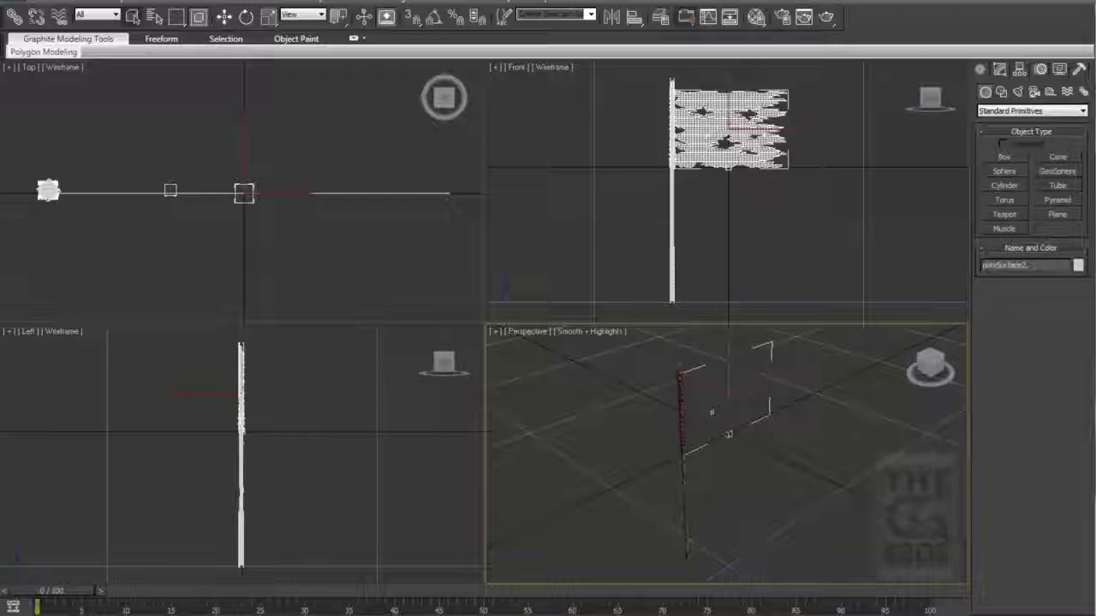
{"action": "key", "text": "alt+w"}
{"action": "left_click", "coordinate": [1000, 69]}
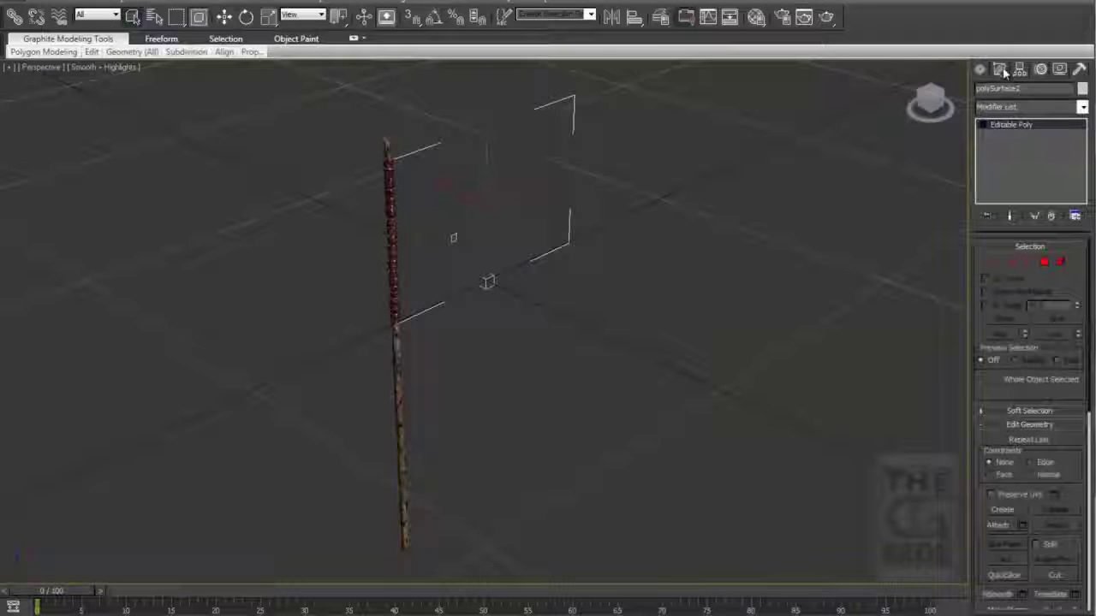
{"action": "left_click", "coordinate": [1082, 106]}
{"action": "scroll", "coordinate": [1086, 297], "scroll_direction": "down", "scroll_amount": 10}
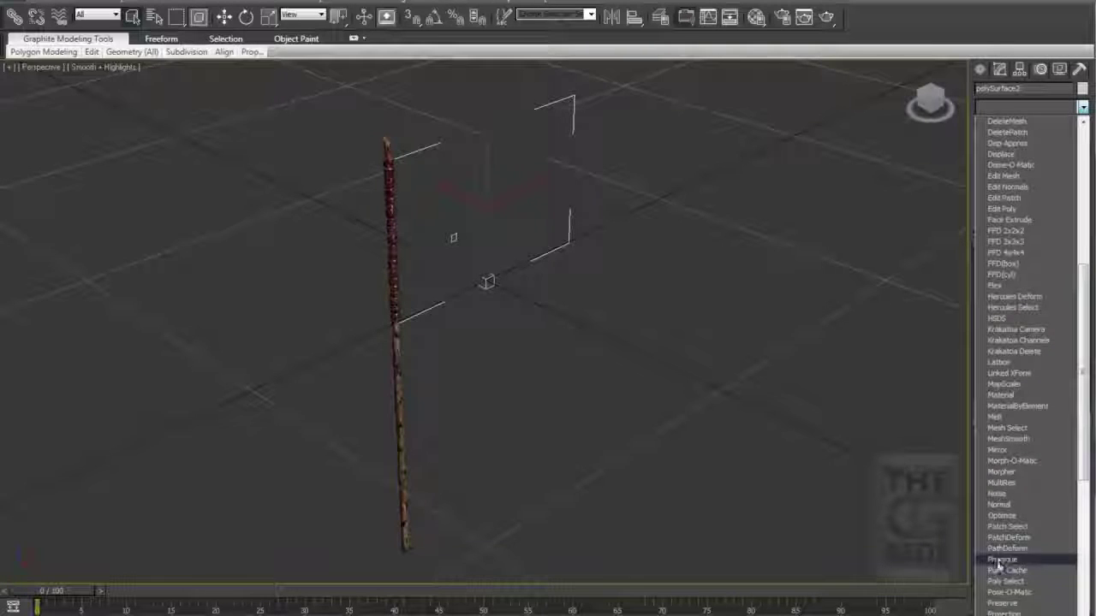
{"action": "left_click", "coordinate": [1007, 570]}
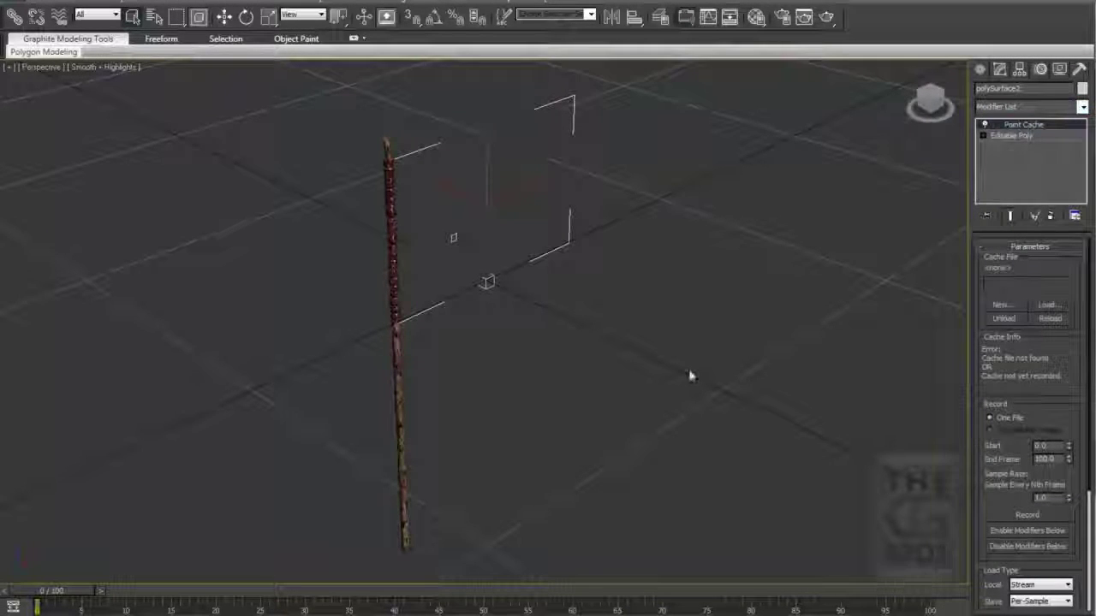
Load the nClothShape1 XML file into the flag's Point Cache and scrub the animation to frame 100.
{"action": "left_click", "coordinate": [1046, 305]}
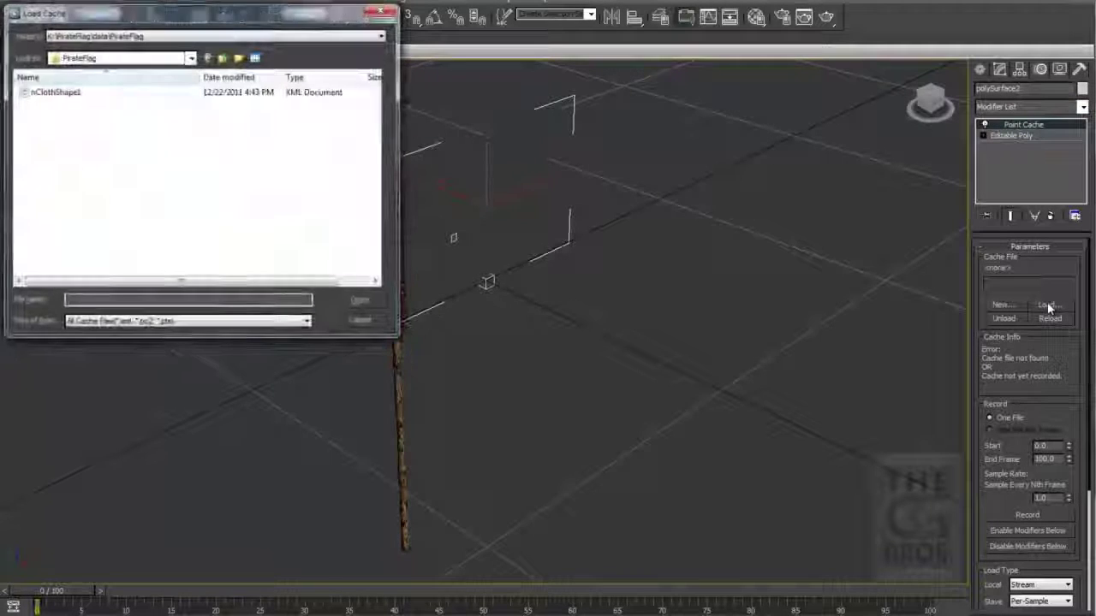
{"action": "left_click", "coordinate": [56, 93]}
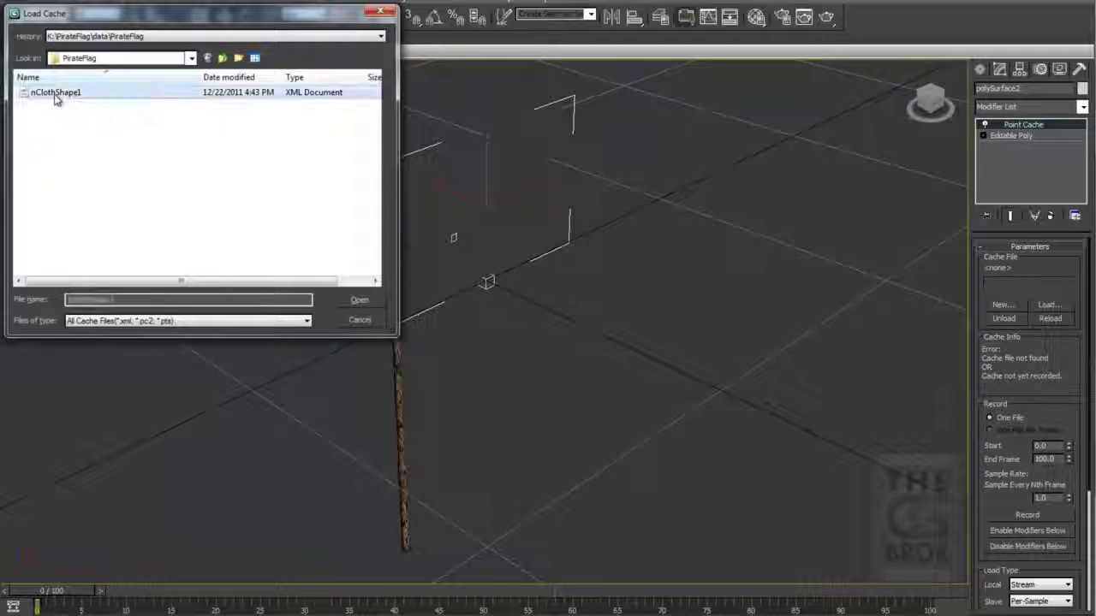
{"action": "left_click", "coordinate": [363, 301]}
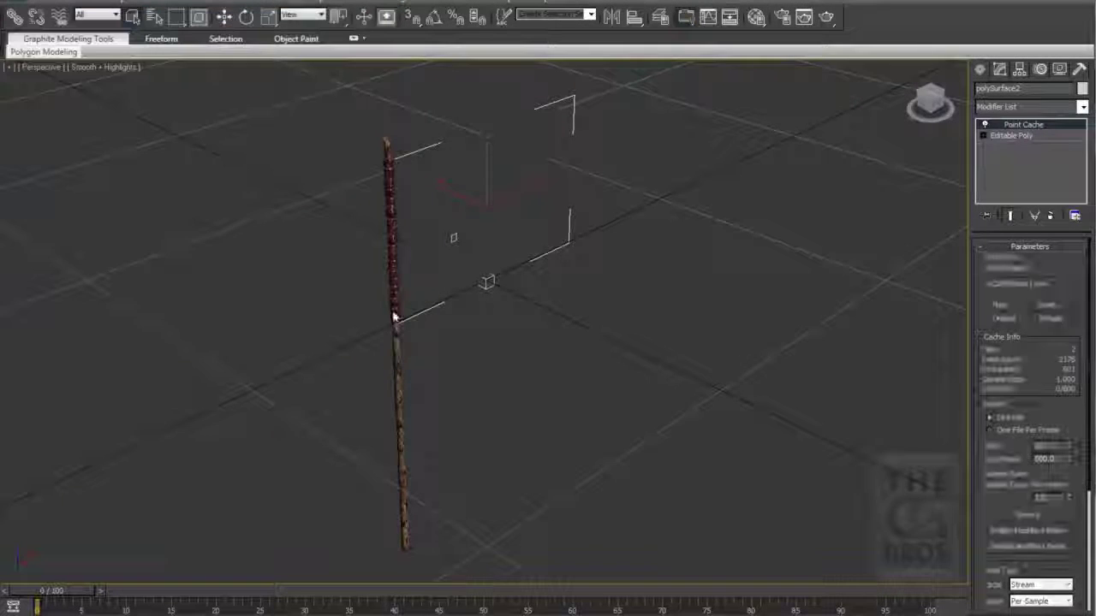
{"action": "middle_click_drag", "start_coordinate": [420, 319], "coordinate": [353, 280], "text": "alt"}
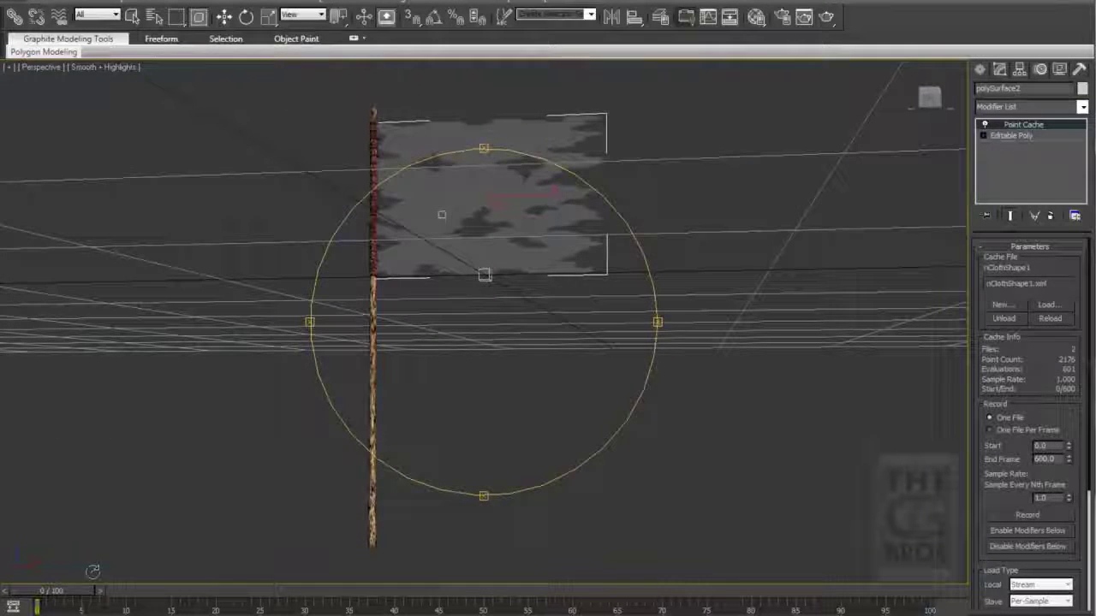
{"action": "left_click_drag", "start_coordinate": [75, 595], "coordinate": [981, 606]}
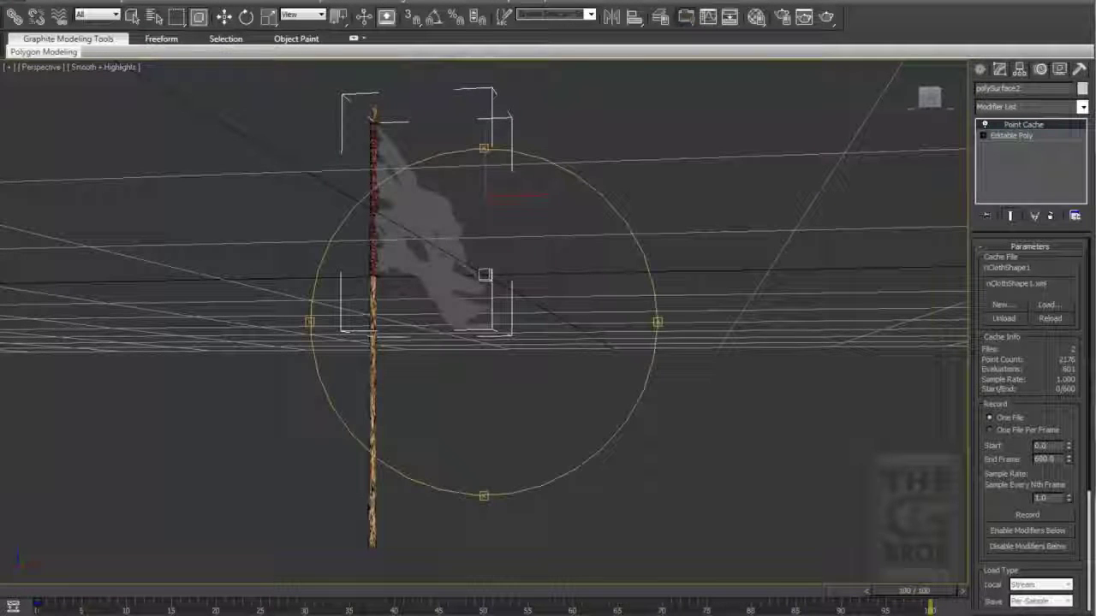
Switch to the FlagFireComp_01c clip and to Maya to review the final composite and the flag's cloth simulation.
{"action": "key", "text": "alt+Tab"}
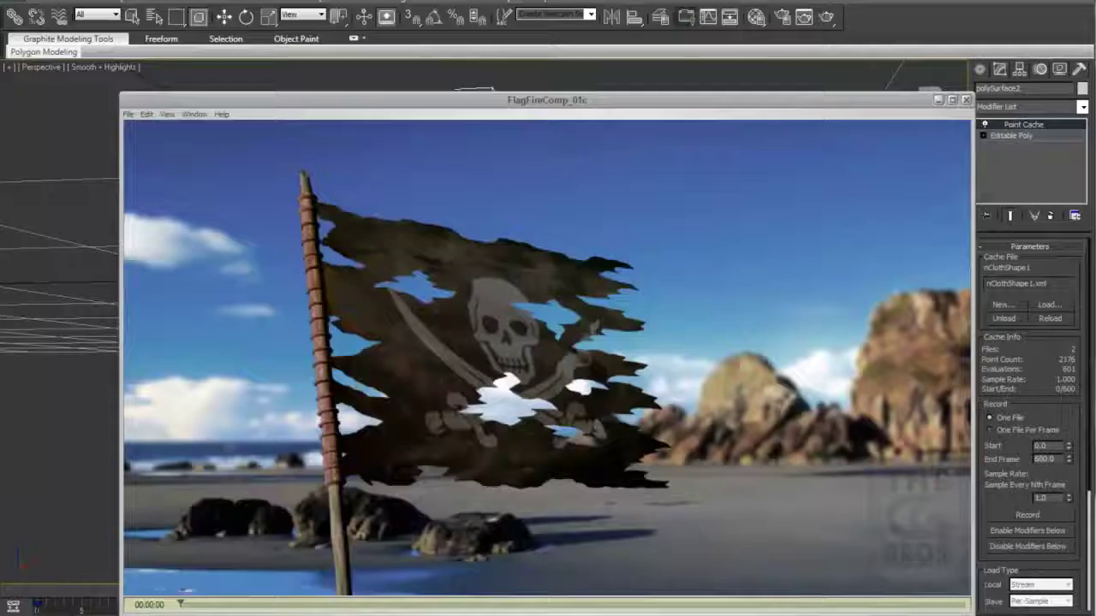
{"action": "left_click", "coordinate": [550, 615]}
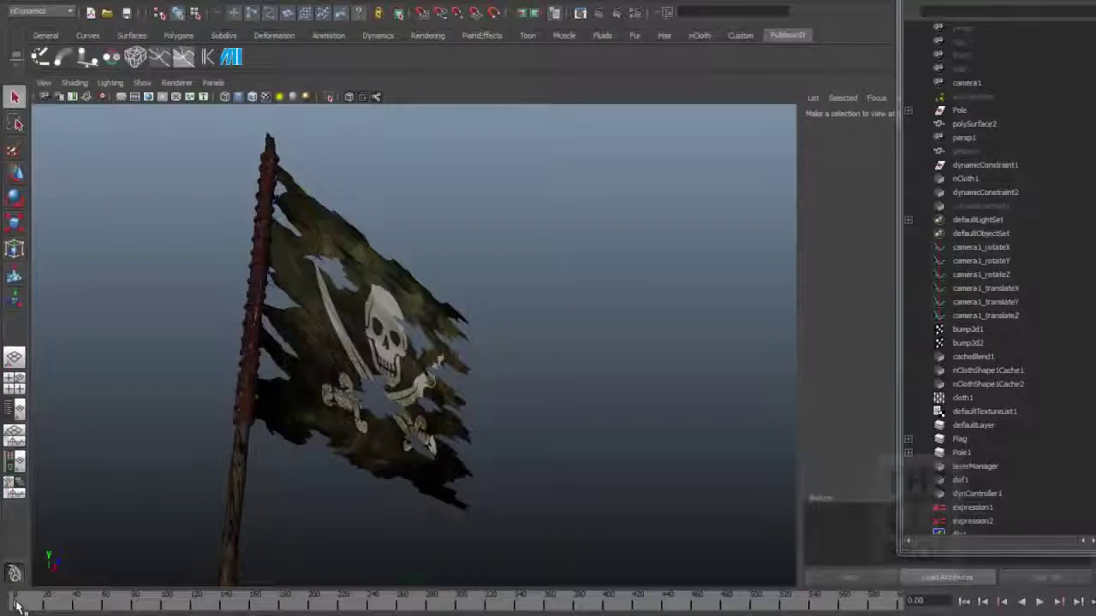
{"action": "left_click_drag", "start_coordinate": [21, 606], "coordinate": [187, 604]}
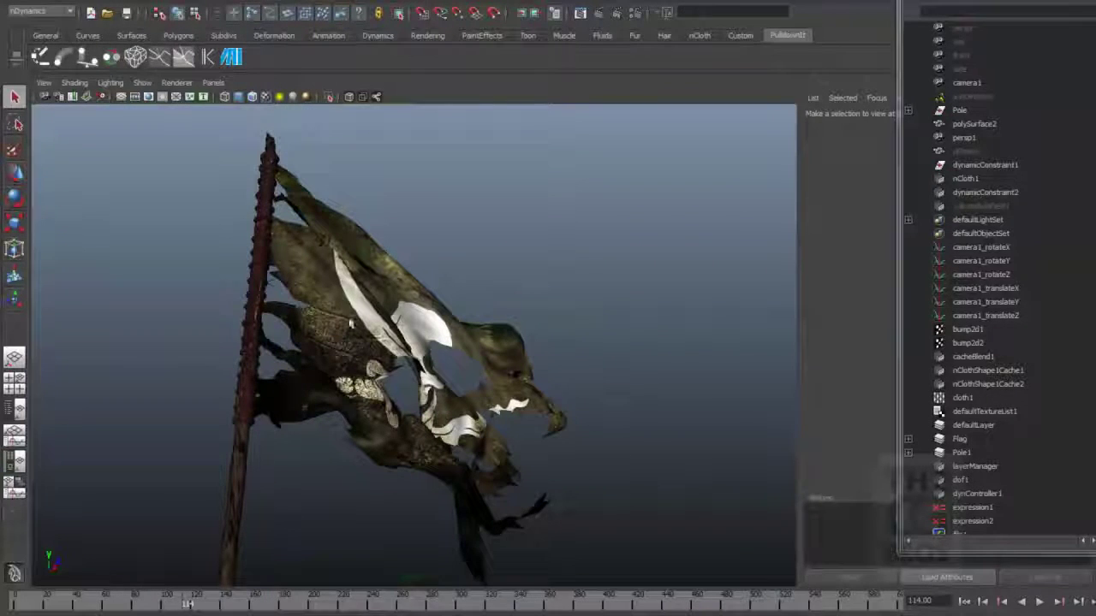
{"action": "left_click_drag", "start_coordinate": [202, 606], "coordinate": [246, 604]}
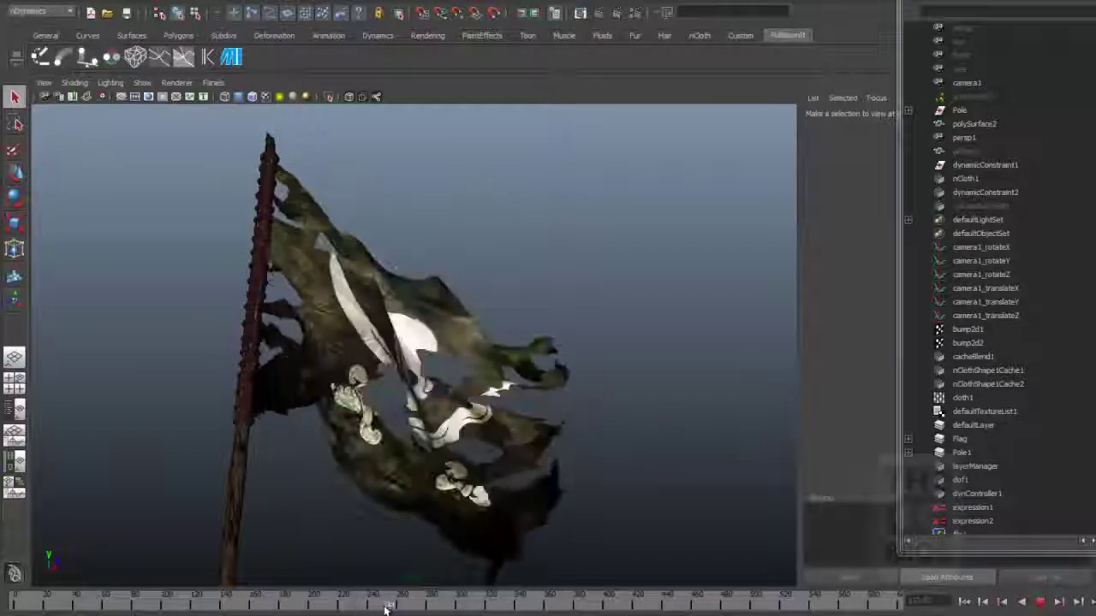
{"action": "left_click_drag", "start_coordinate": [385, 607], "coordinate": [671, 607]}
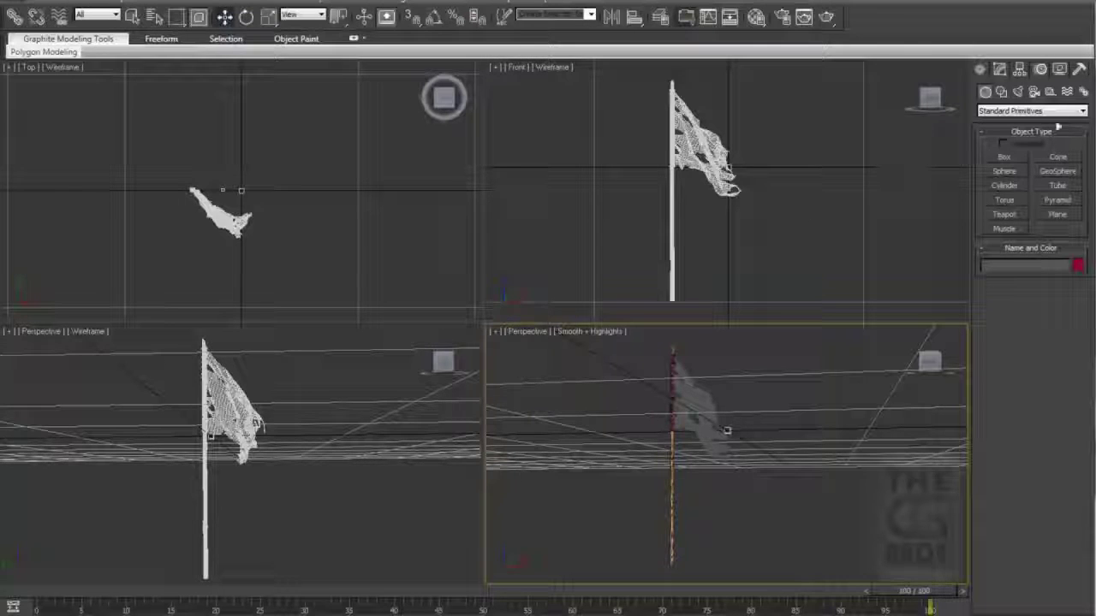
Draw a FumeFX container around the flag in the Front view, about 13.98 wide, 12.05 long and 6.56 high.
{"action": "left_click", "coordinate": [1048, 113]}
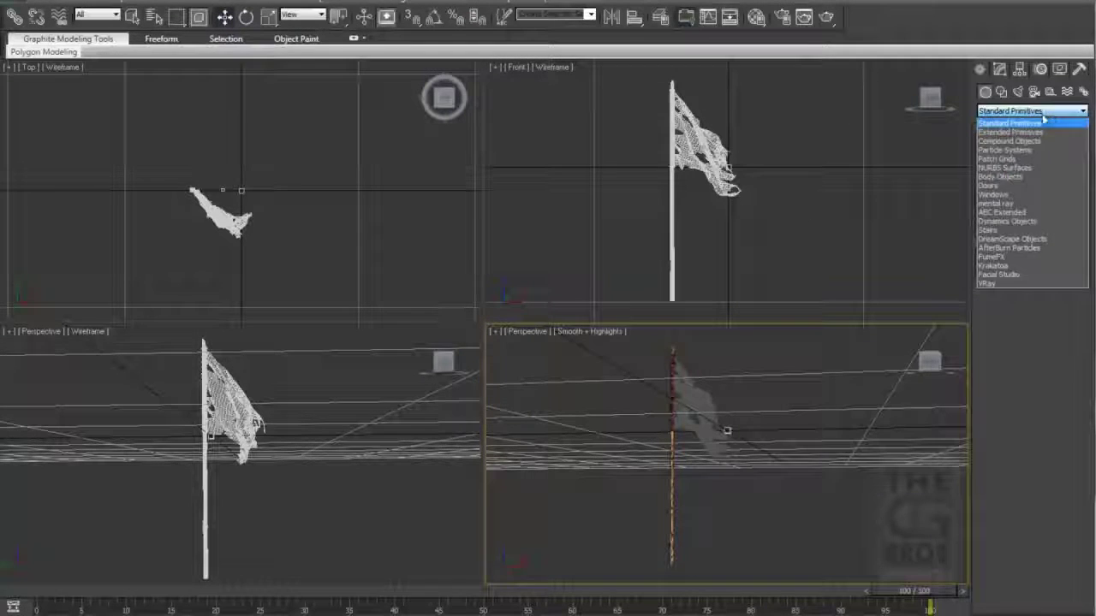
{"action": "left_click", "coordinate": [1003, 258]}
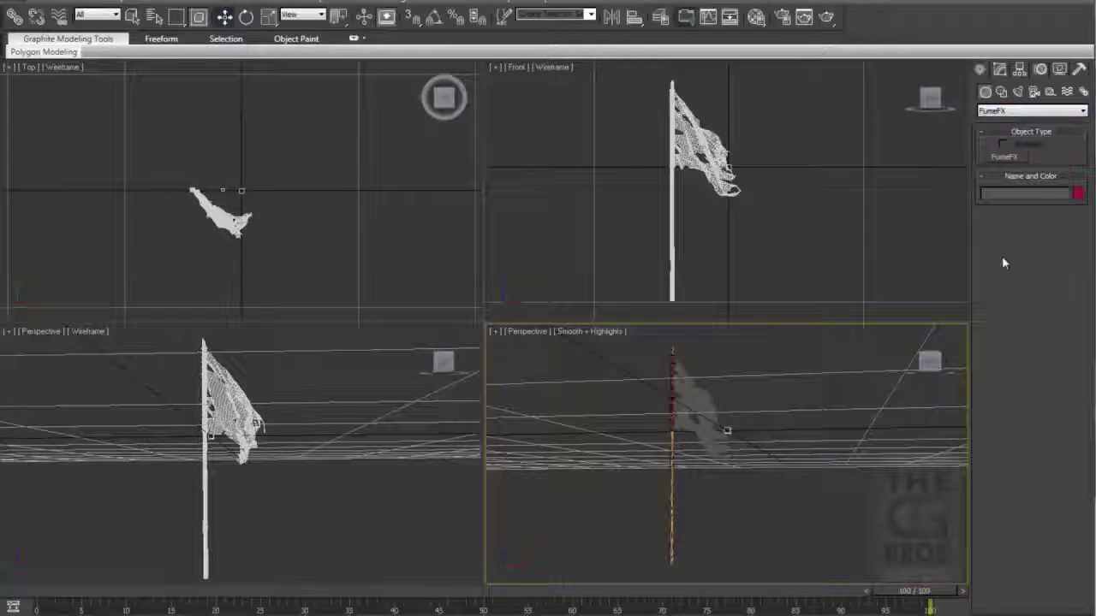
{"action": "left_click", "coordinate": [1002, 158]}
{"action": "left_click_drag", "start_coordinate": [610, 79], "coordinate": [622, 96]}
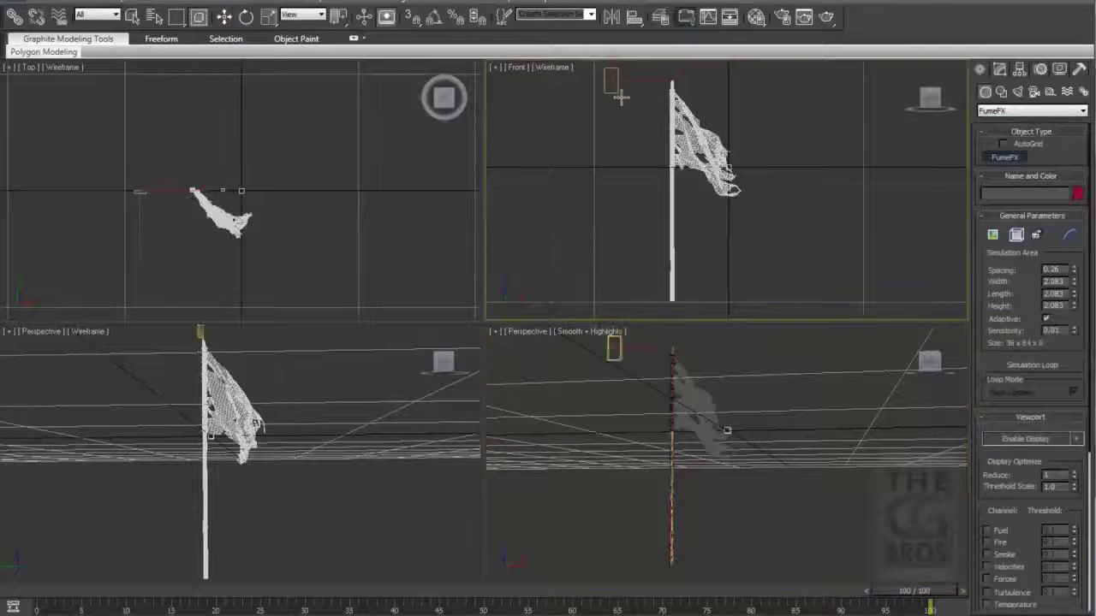
{"action": "left_click_drag", "start_coordinate": [685, 186], "coordinate": [792, 230]}
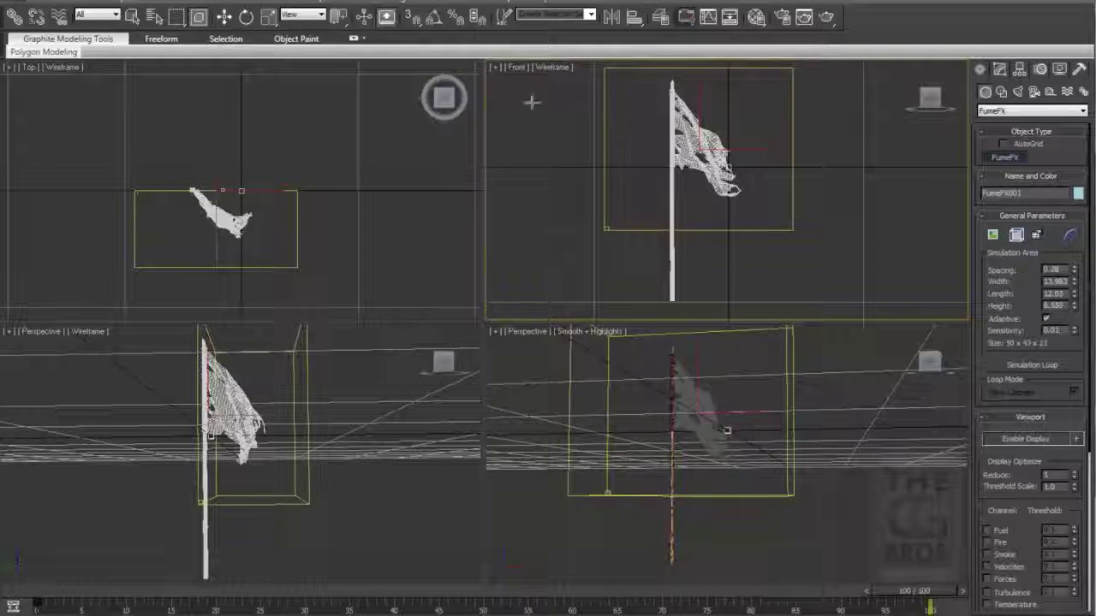
Rotate the FumeFX container in the Top view to follow the flag's diagonal and move it so it surrounds the flag.
{"action": "left_click", "coordinate": [247, 18]}
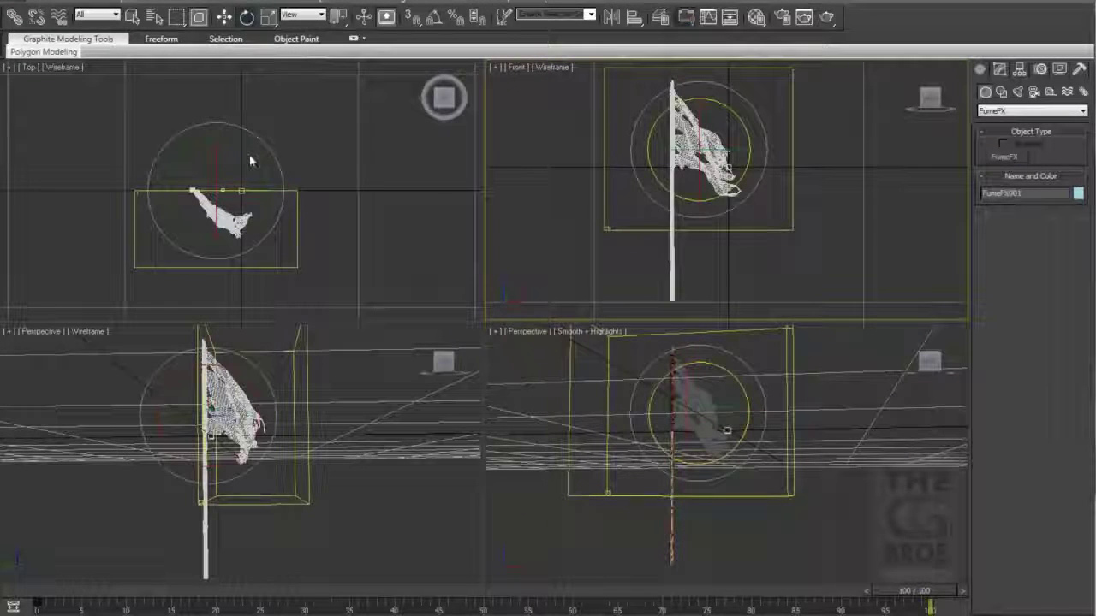
{"action": "right_click", "coordinate": [250, 161]}
{"action": "left_click_drag", "start_coordinate": [250, 160], "coordinate": [281, 208]}
{"action": "key", "text": "w"}
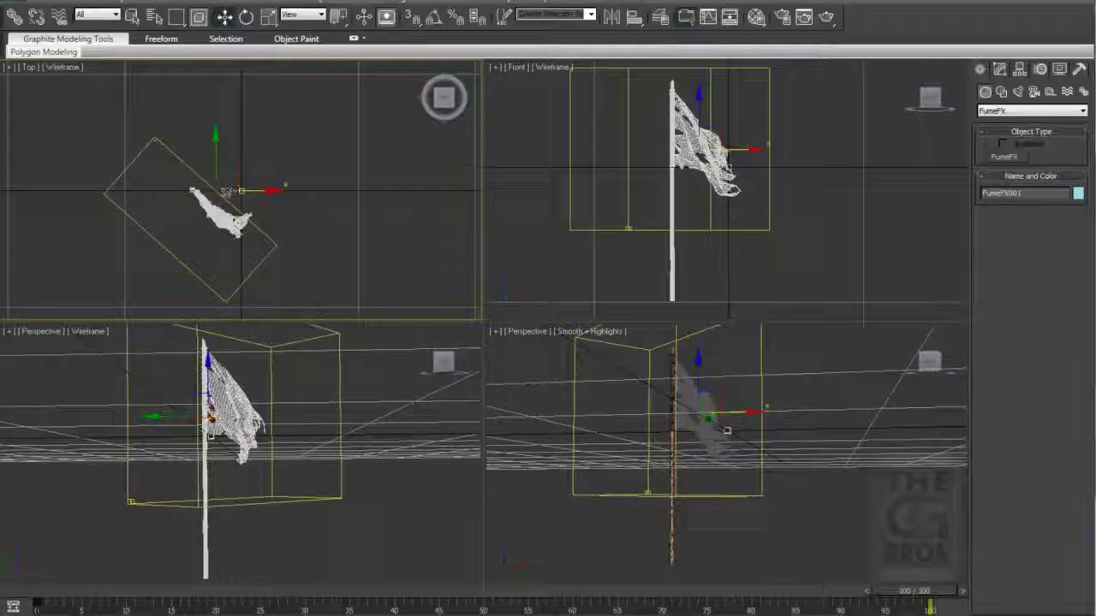
{"action": "left_click_drag", "start_coordinate": [218, 190], "coordinate": [258, 198]}
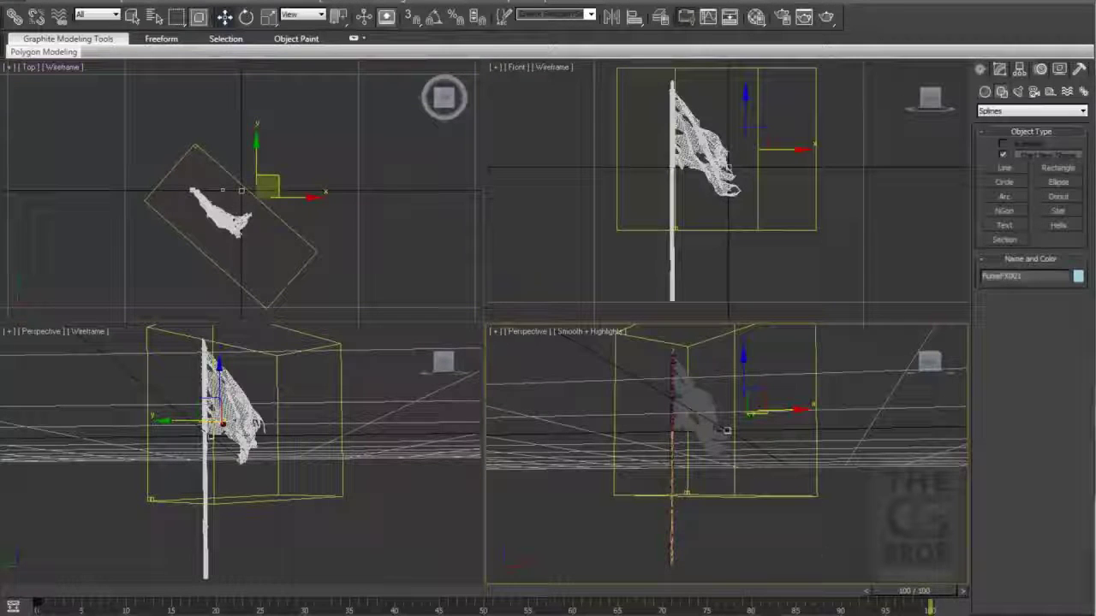
Open the container's FumeFX general settings, move the window aside and maximize the shaded Perspective view.
{"action": "left_click", "coordinate": [838, 515]}
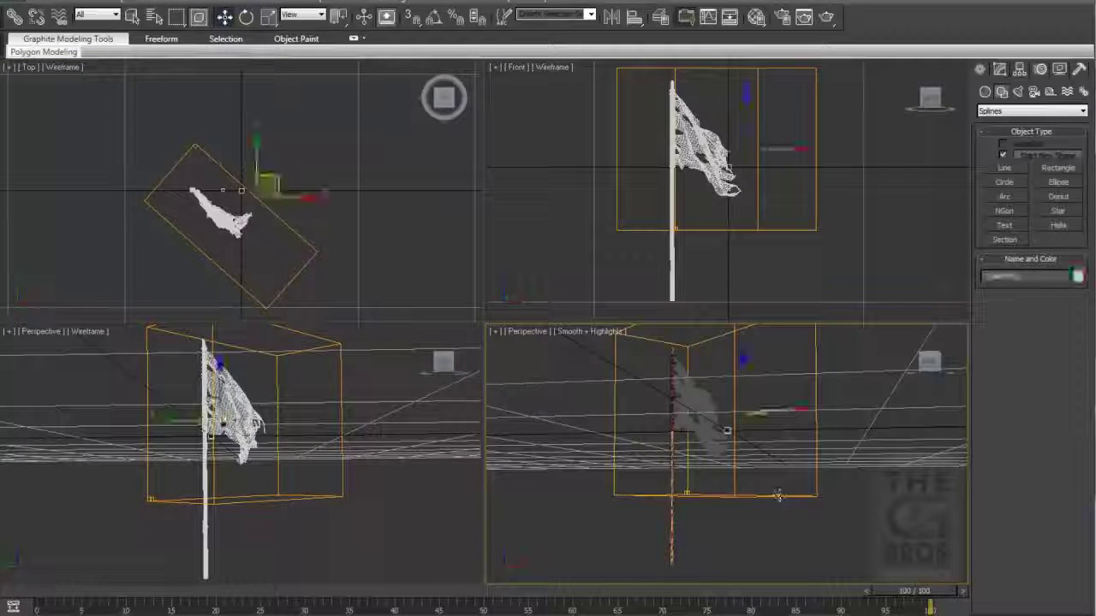
{"action": "left_click", "coordinate": [999, 69]}
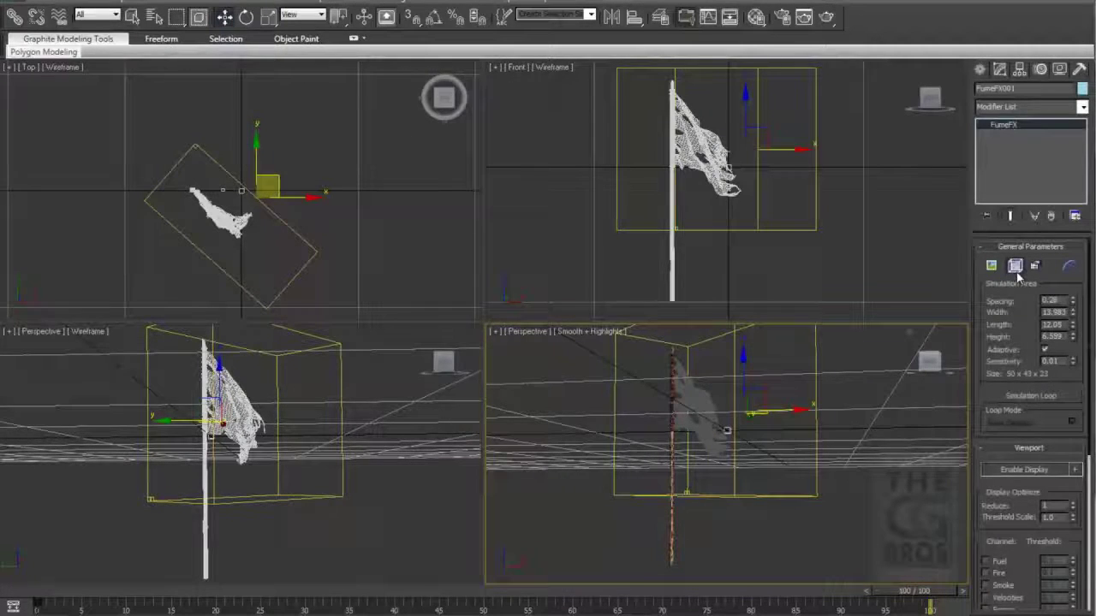
{"action": "left_click", "coordinate": [1015, 268]}
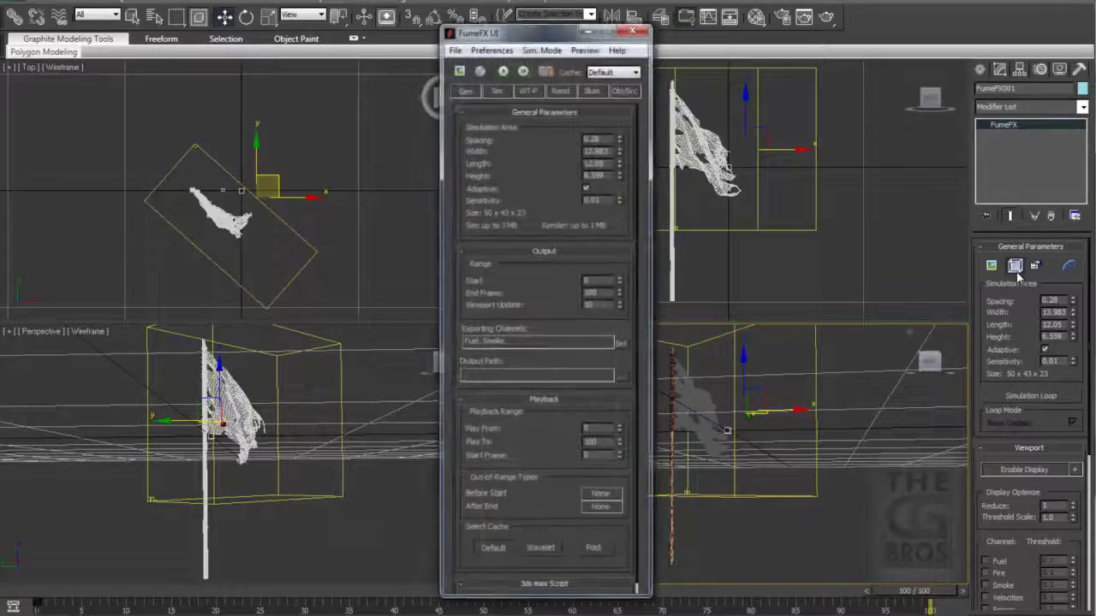
{"action": "left_click", "coordinate": [462, 91]}
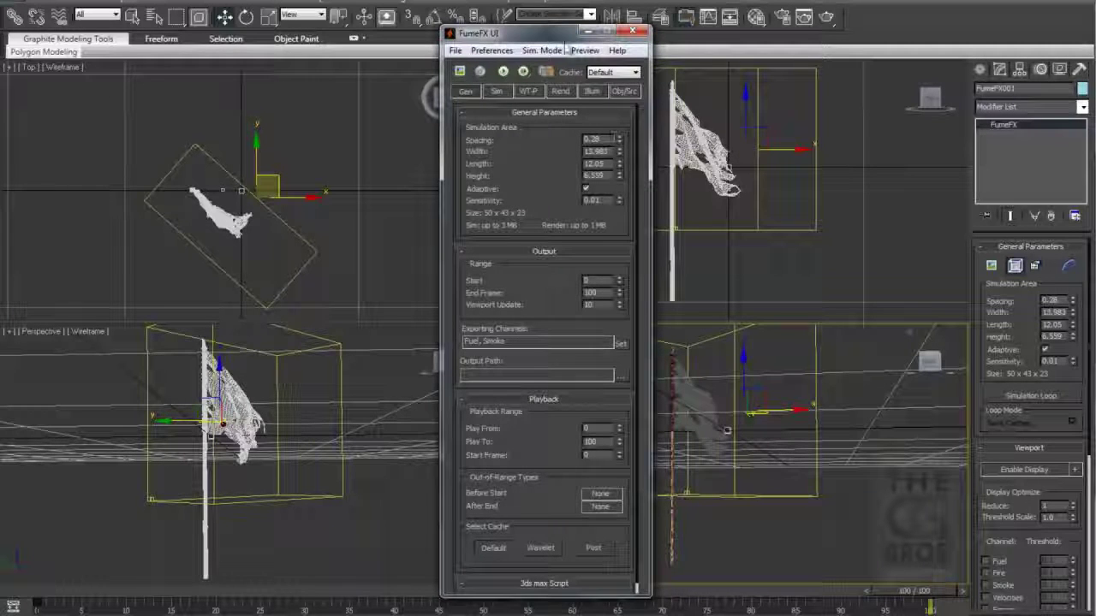
{"action": "left_click_drag", "start_coordinate": [562, 40], "coordinate": [506, 51]}
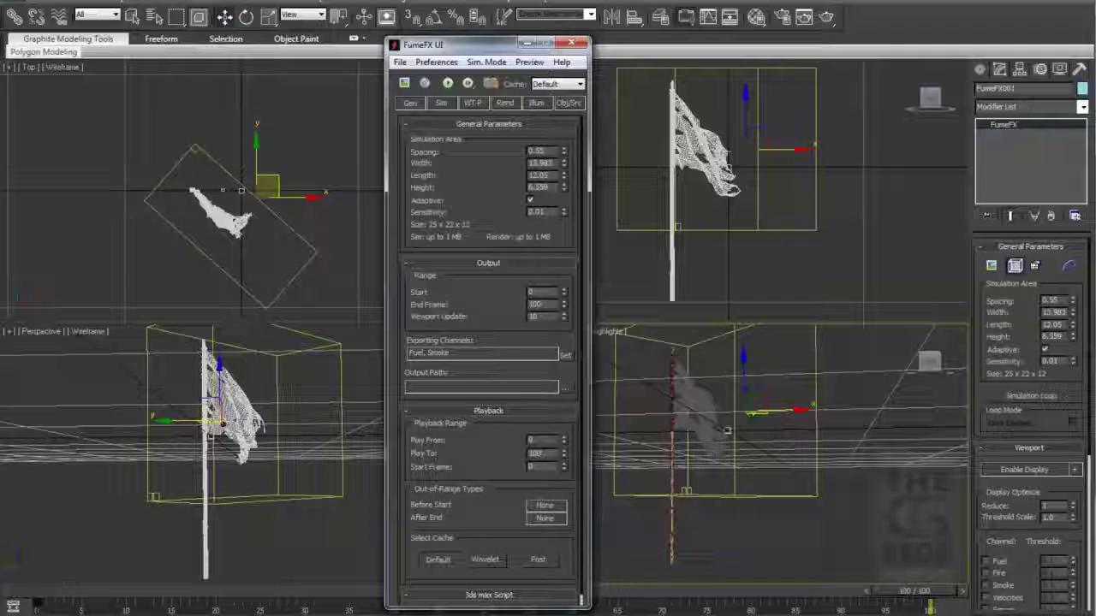
{"action": "left_click_drag", "start_coordinate": [480, 45], "coordinate": [236, 28]}
{"action": "key", "text": "alt+w"}
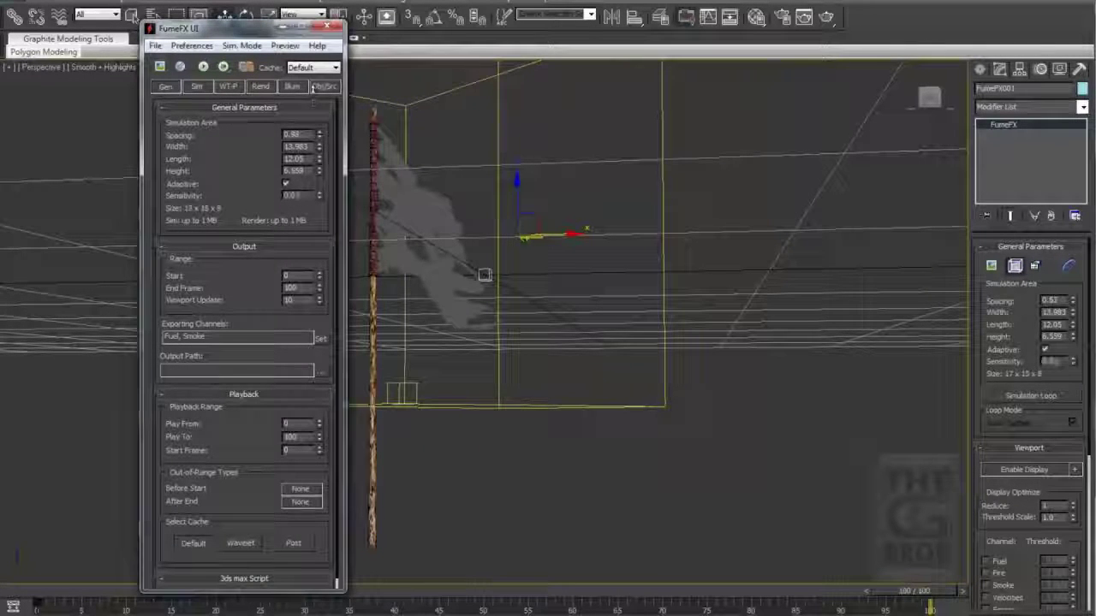
Set the FumeFX simulation area to spacing 0.2, width 14, length 12 and height 6, and the output end frame to 300.
{"action": "left_click_drag", "start_coordinate": [318, 137], "coordinate": [320, 163]}
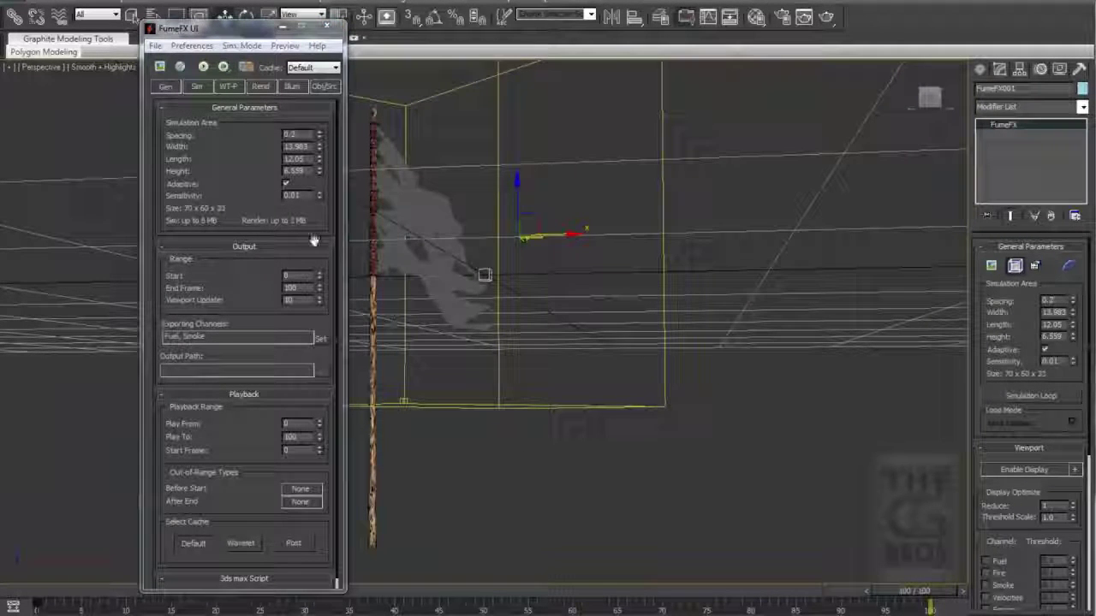
{"action": "left_click", "coordinate": [263, 127]}
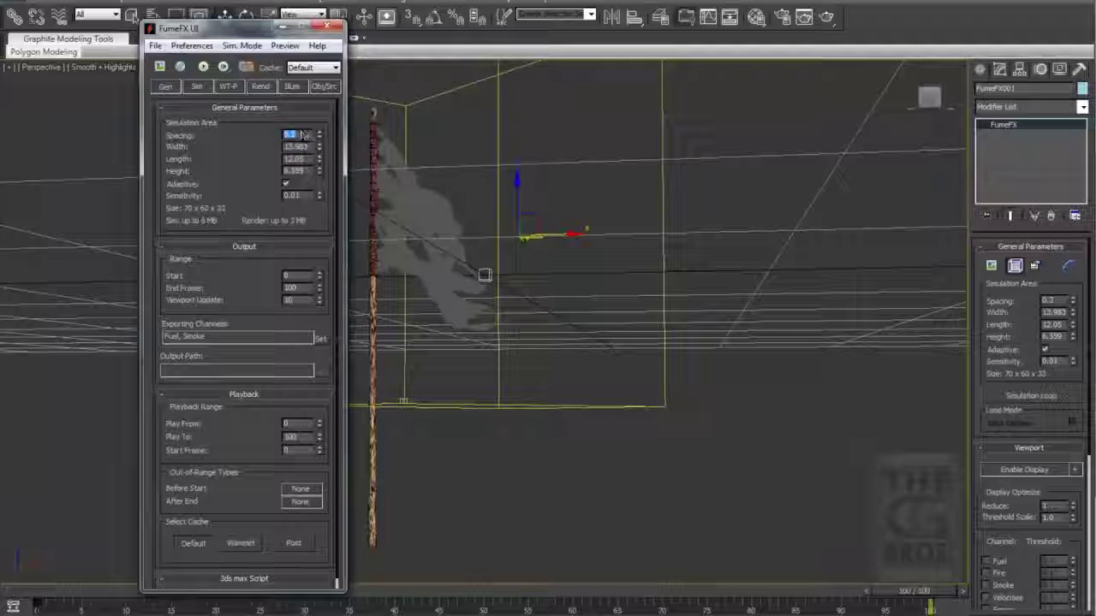
{"action": "key", "text": "Tab"}
{"action": "type", "text": "14"}
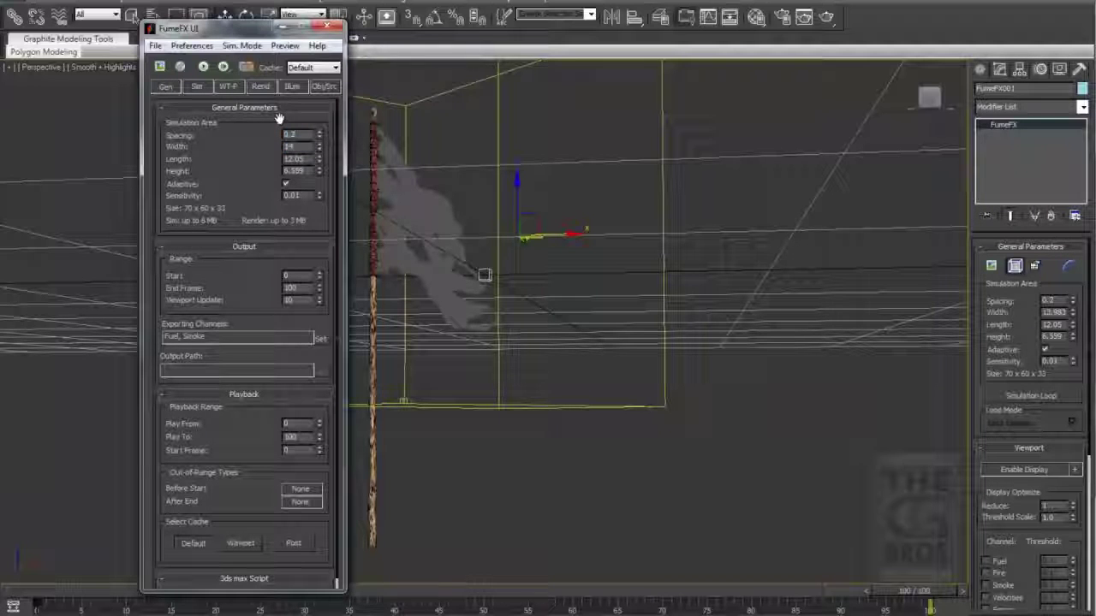
{"action": "key", "text": "Return"}
{"action": "key", "text": "Tab"}
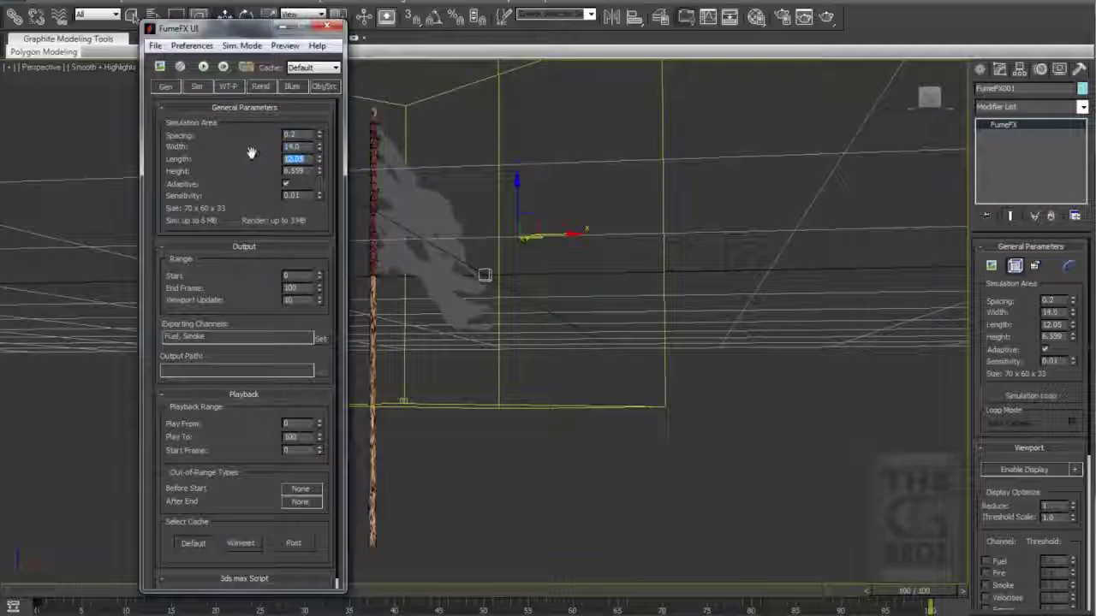
{"action": "type", "text": "12"}
{"action": "key", "text": "Tab"}
{"action": "type", "text": "6"}
{"action": "key", "text": "Return"}
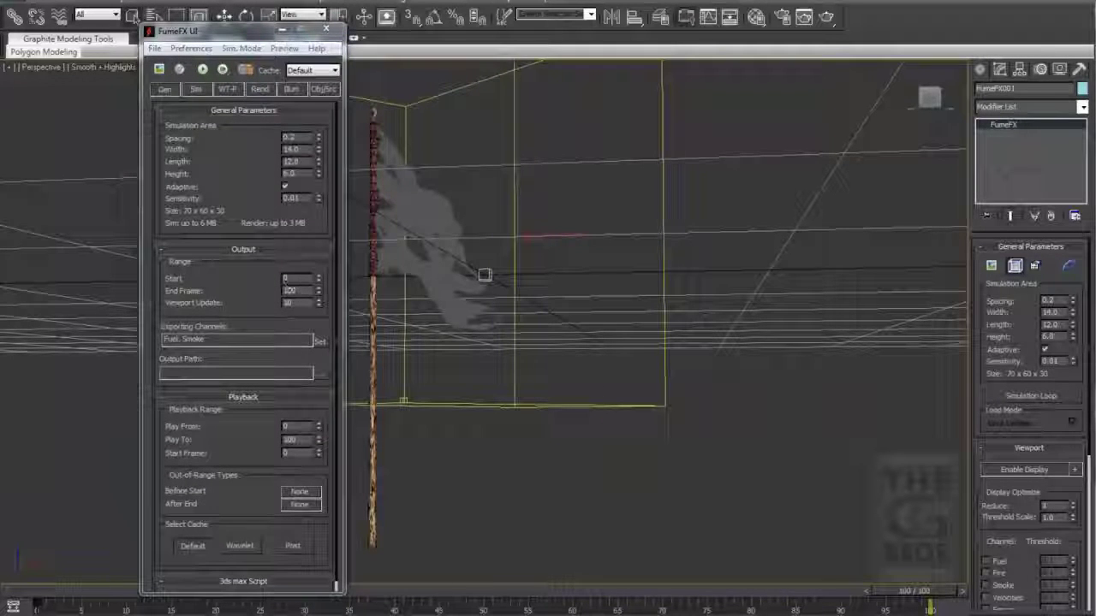
{"action": "double_click", "coordinate": [296, 290]}
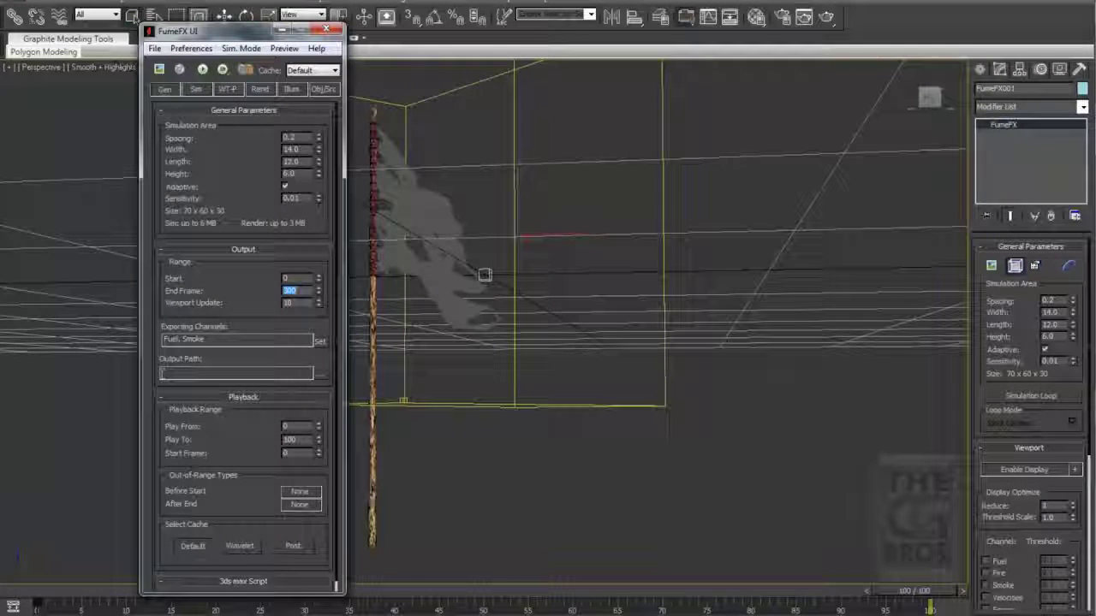
Browse the existing simulation files in the cache folder for the FumeFX output path, and cancel without choosing one.
{"action": "left_click", "coordinate": [324, 377]}
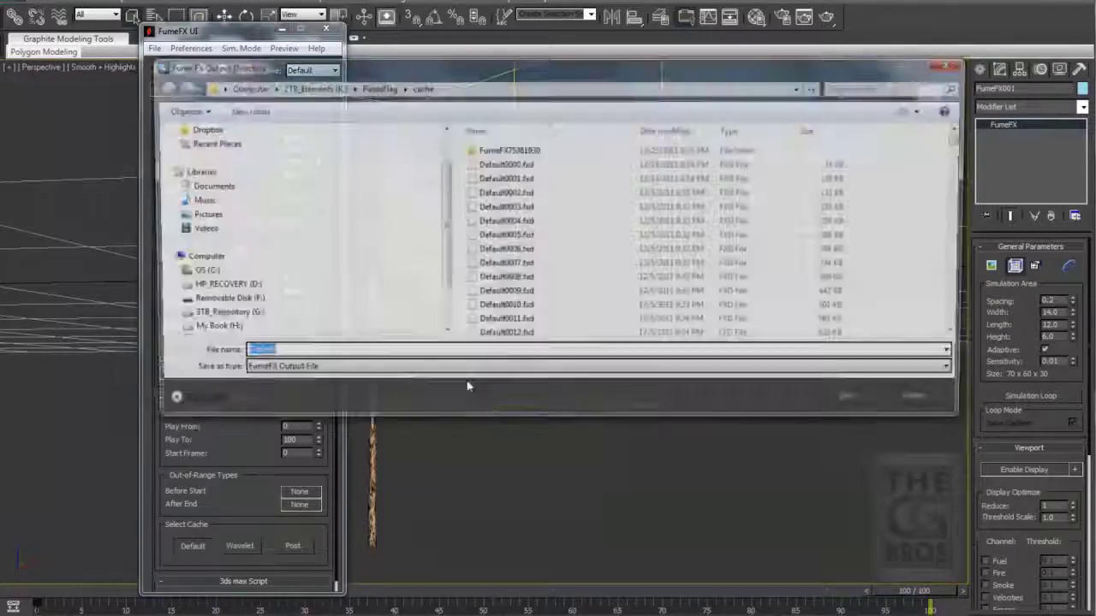
{"action": "left_click_drag", "start_coordinate": [965, 141], "coordinate": [959, 252]}
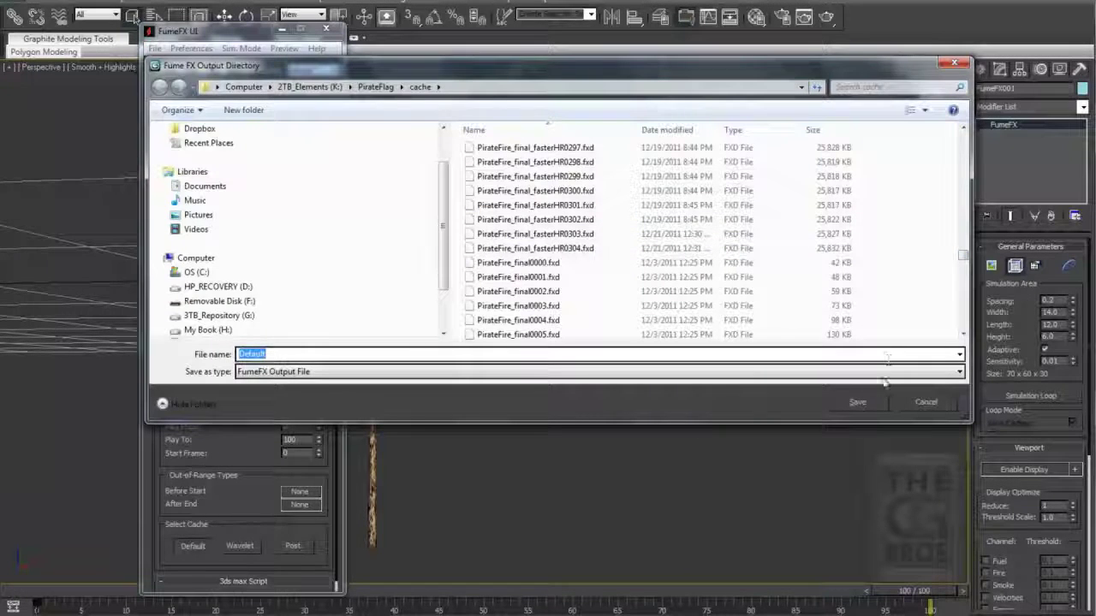
{"action": "left_click", "coordinate": [925, 402]}
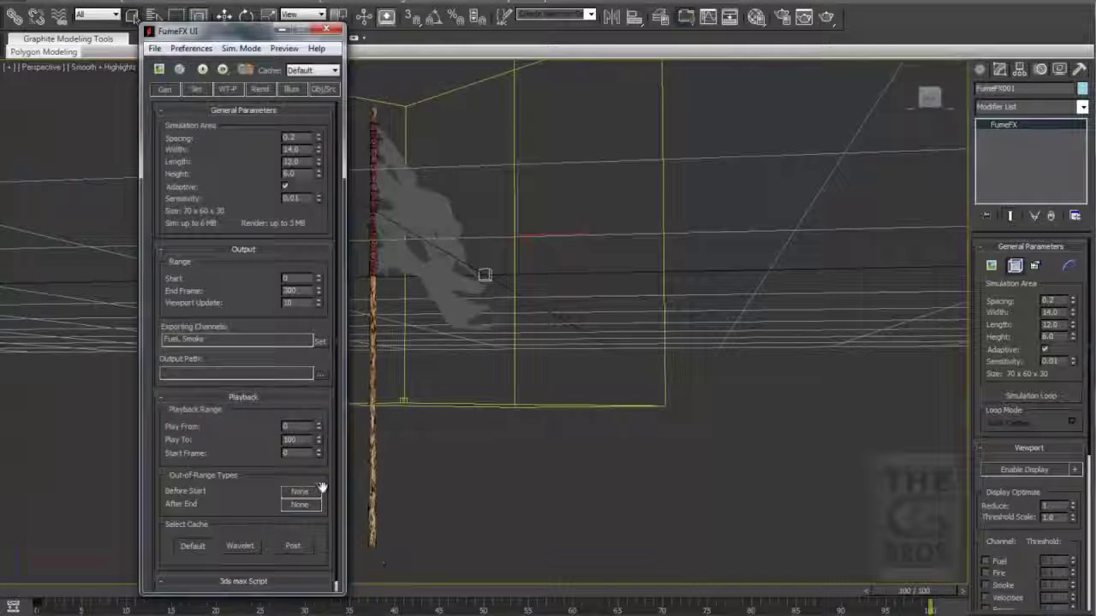